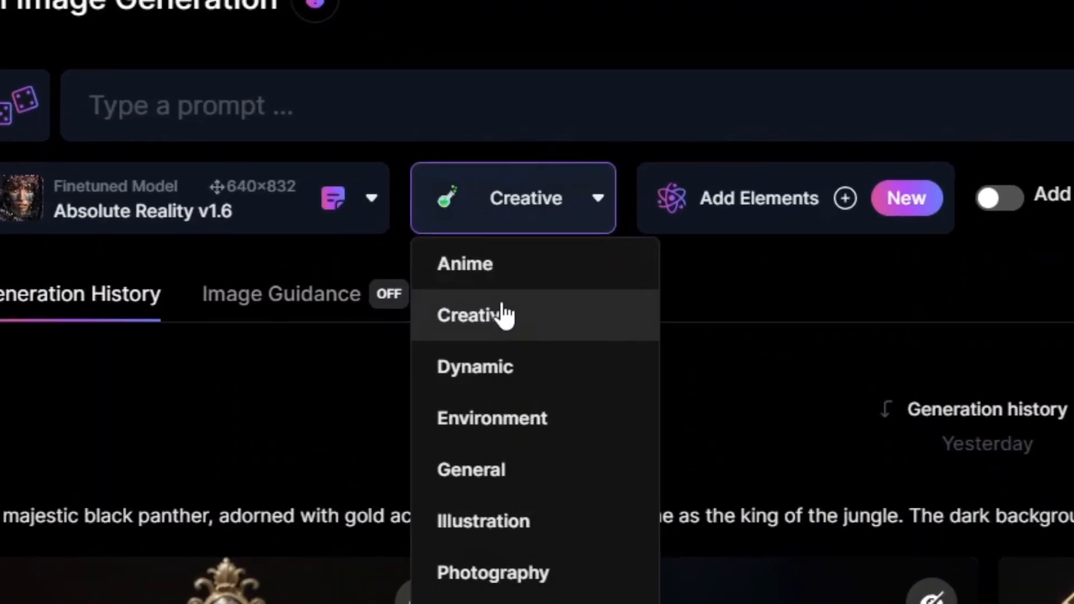
Generate four Creative-style images from the prompt "Discuss the significance of Cleopatra's lineage in the context of ancient Egyptian history. hyper-realistic".
click(528, 300)
click(219, 92)
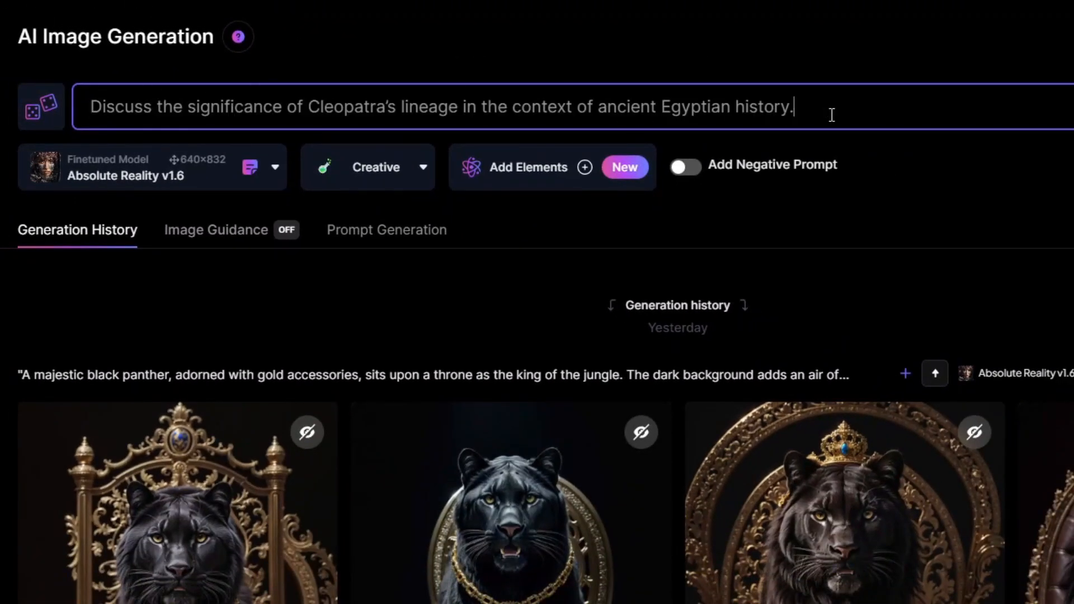
text(hi)
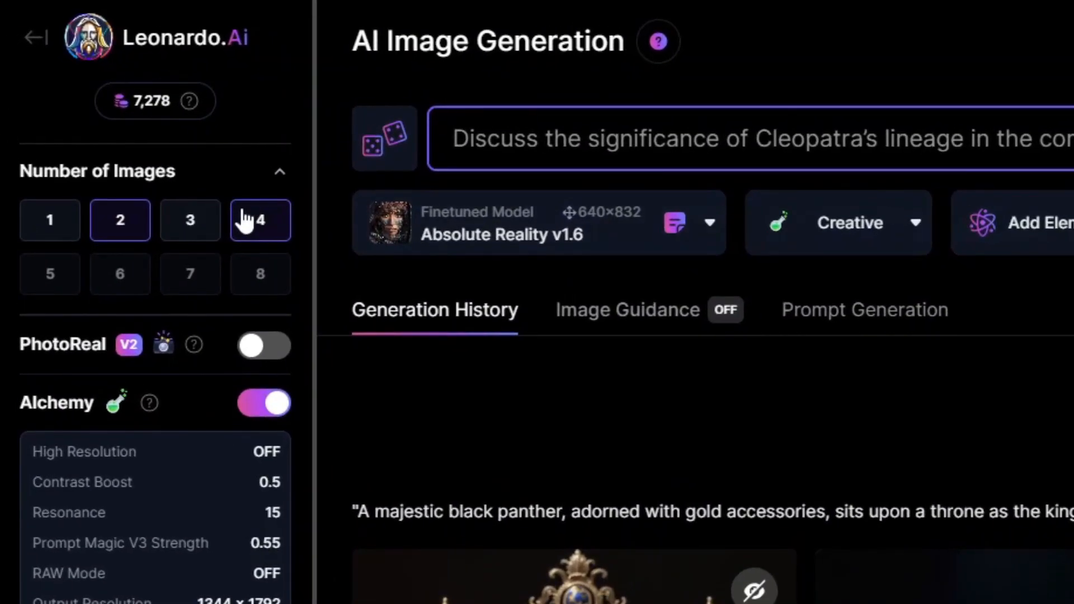
click(245, 222)
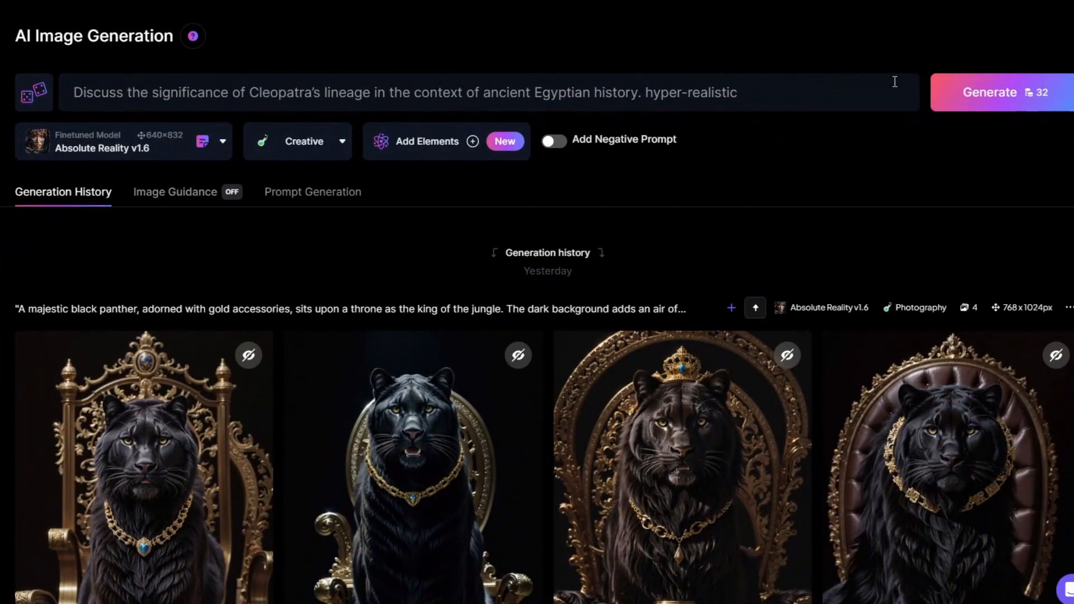
click(1034, 95)
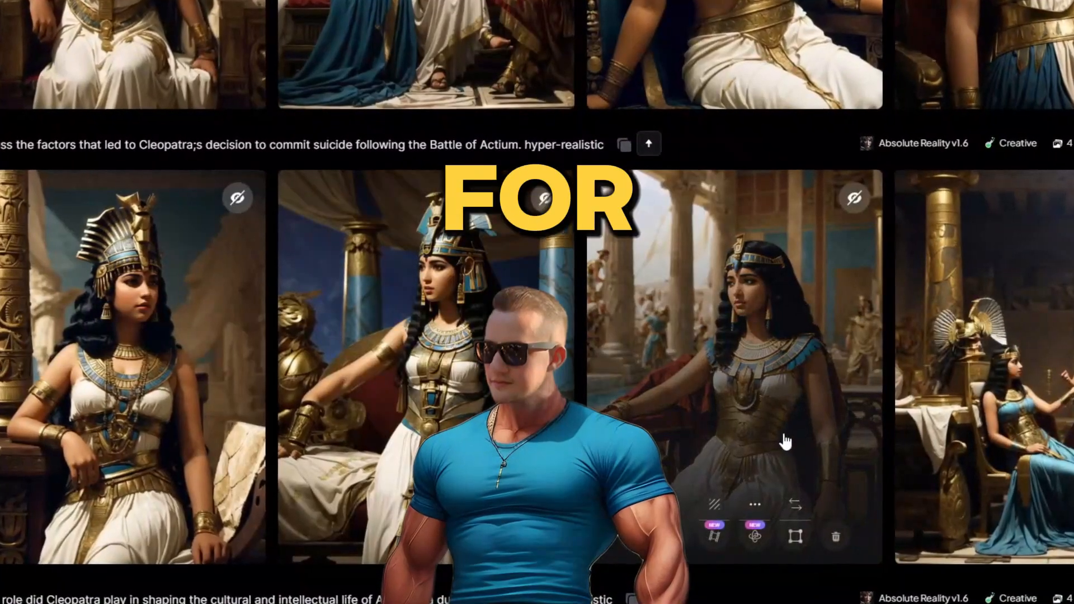
Open one of the generated Cleopatra portraits at full size and enhance it with Alchemy Crisp Upscale.
scroll(713, 442, down, 5)
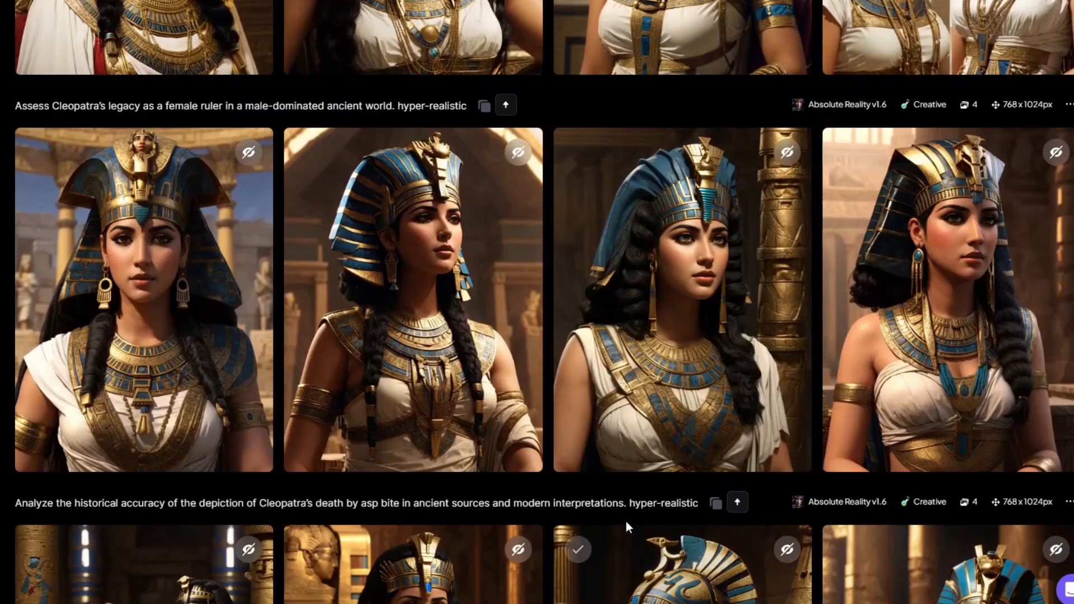
click(471, 365)
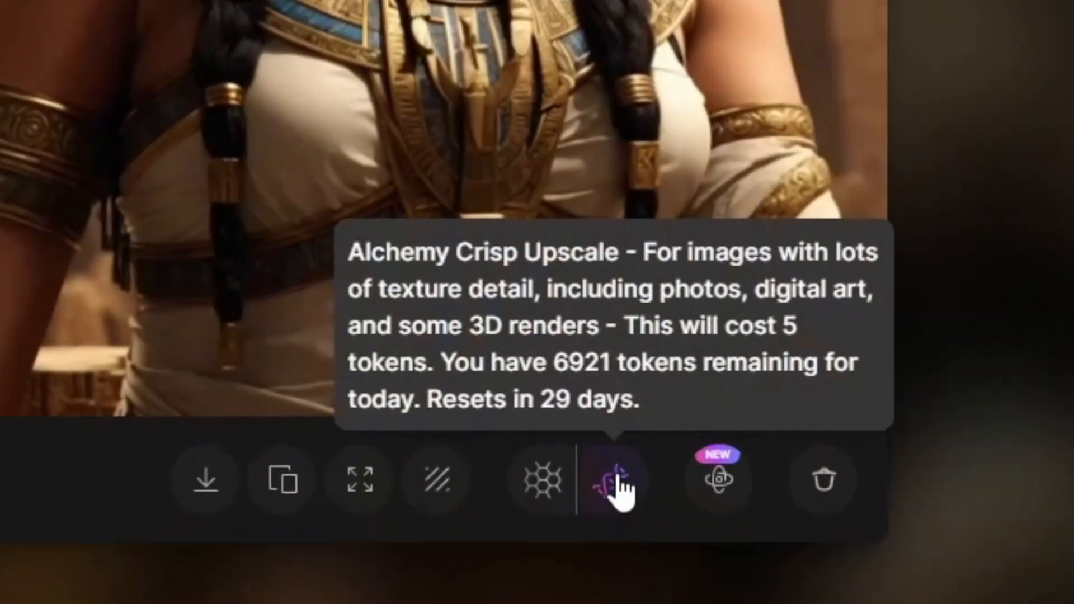
click(619, 487)
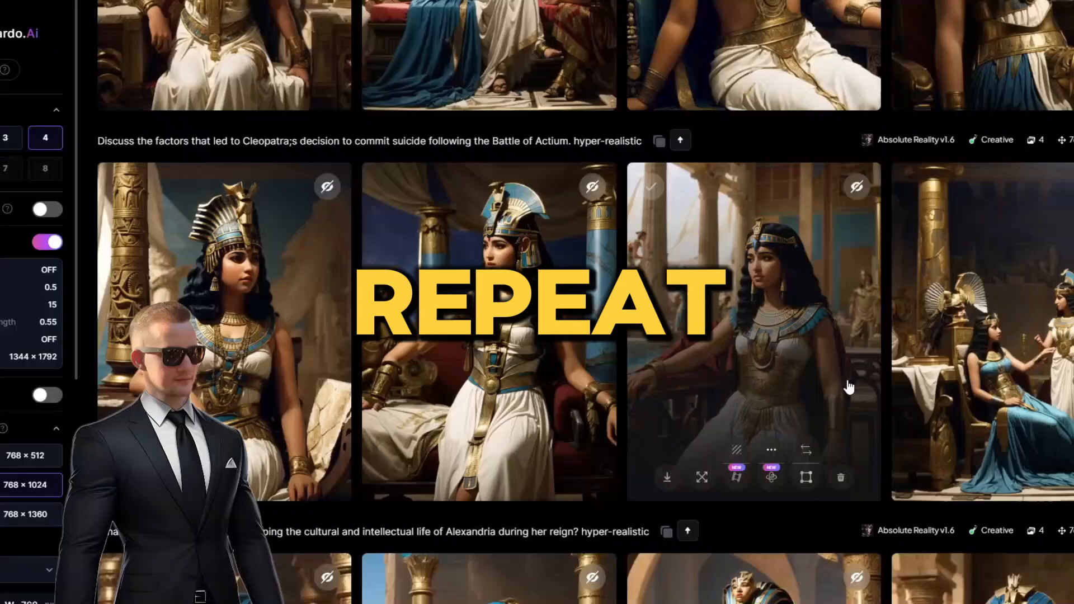
scroll(849, 386, down, 9)
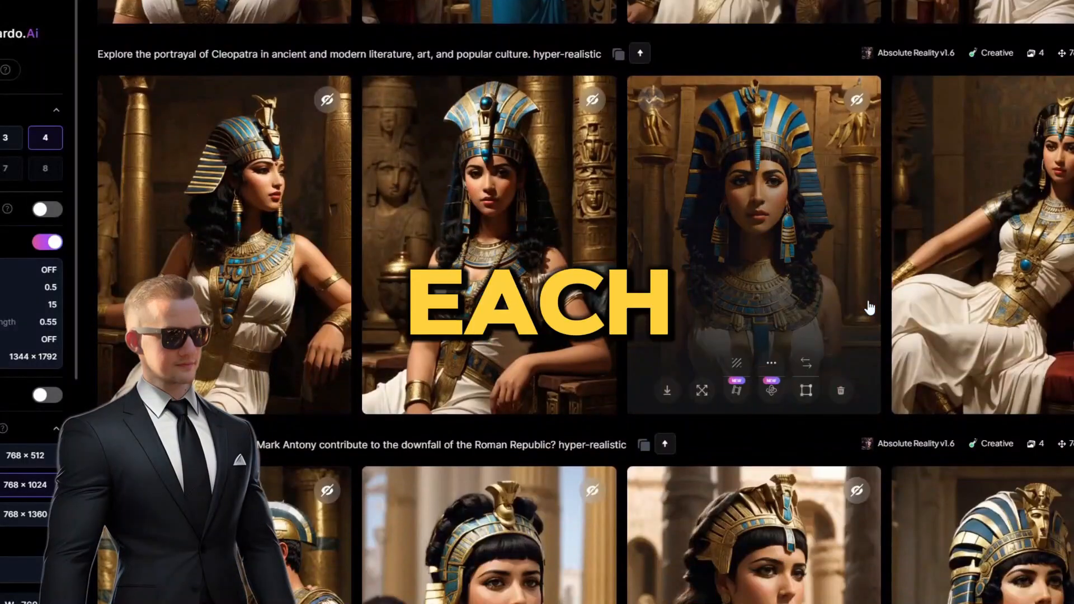
Switch to Runway, open Text/Image to Video and generate a 4-second clip.
scroll(869, 308, down, 14)
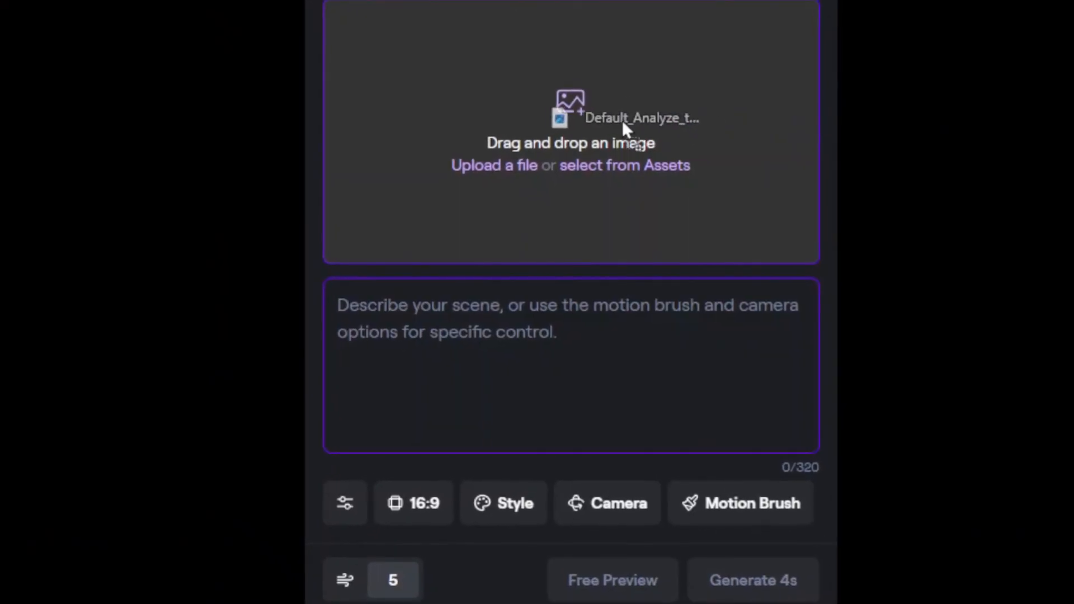
drag(623, 120, 618, 125)
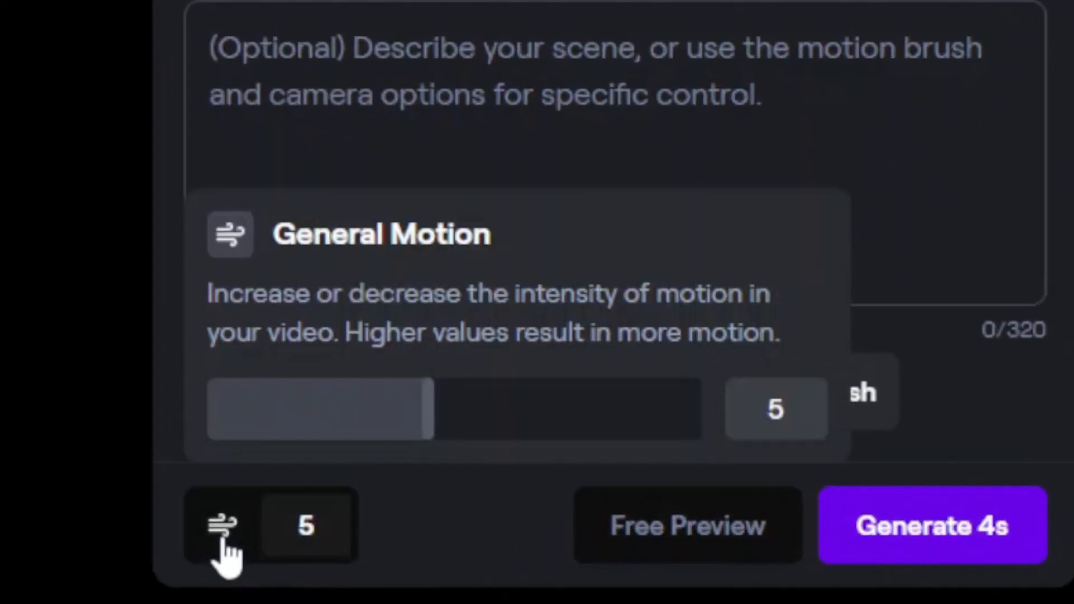
click(1033, 433)
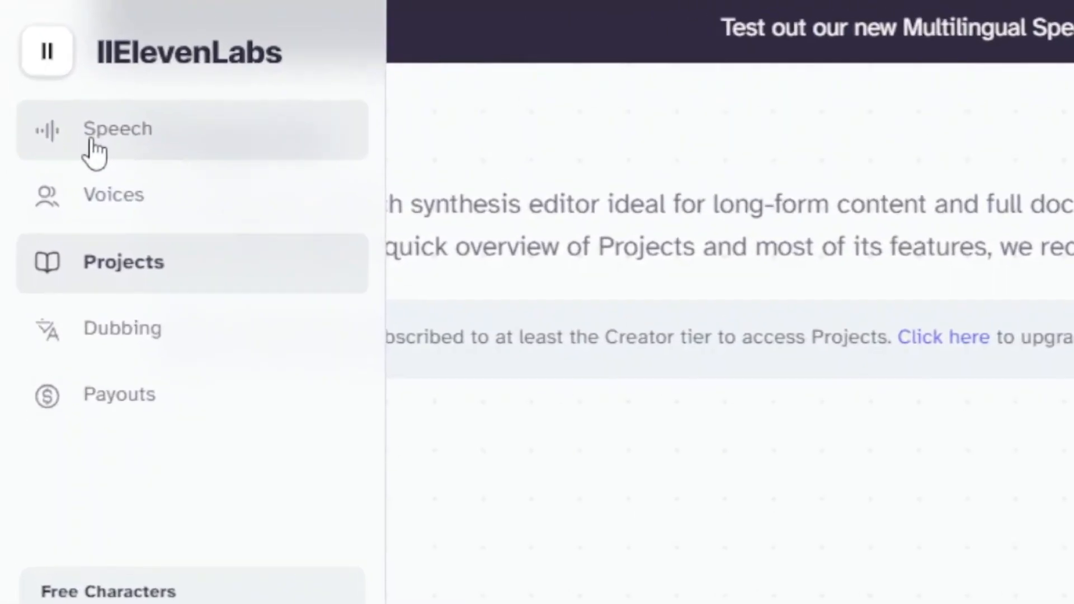
Switch to ElevenLabs and set up speech synthesis with the Eleven Multilingual v2 model and the Adam voice.
click(67, 100)
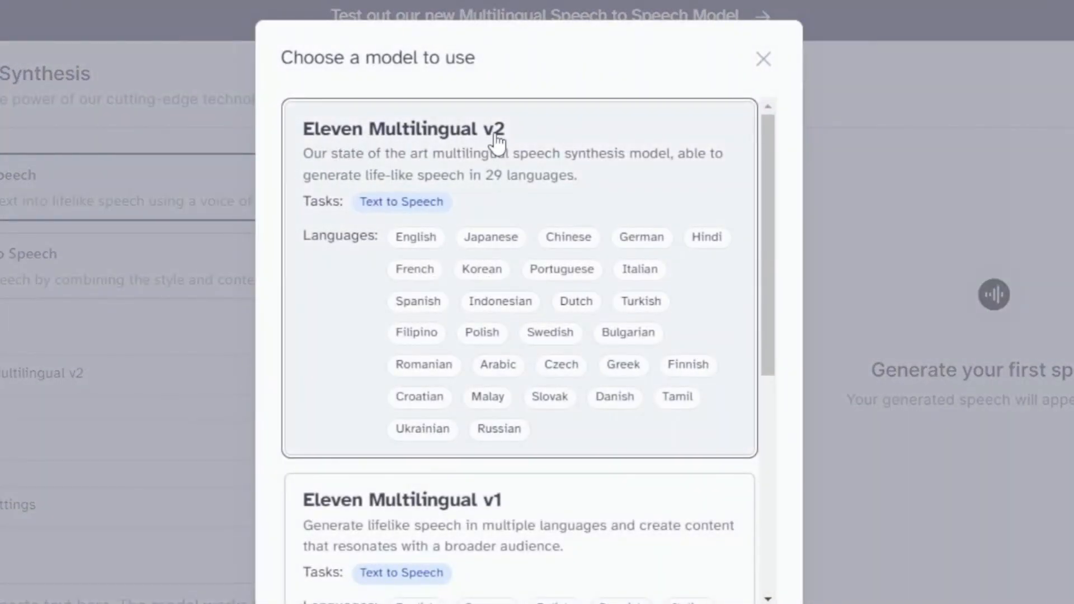
click(495, 137)
click(170, 372)
scroll(100, 580, down, 1)
click(100, 580)
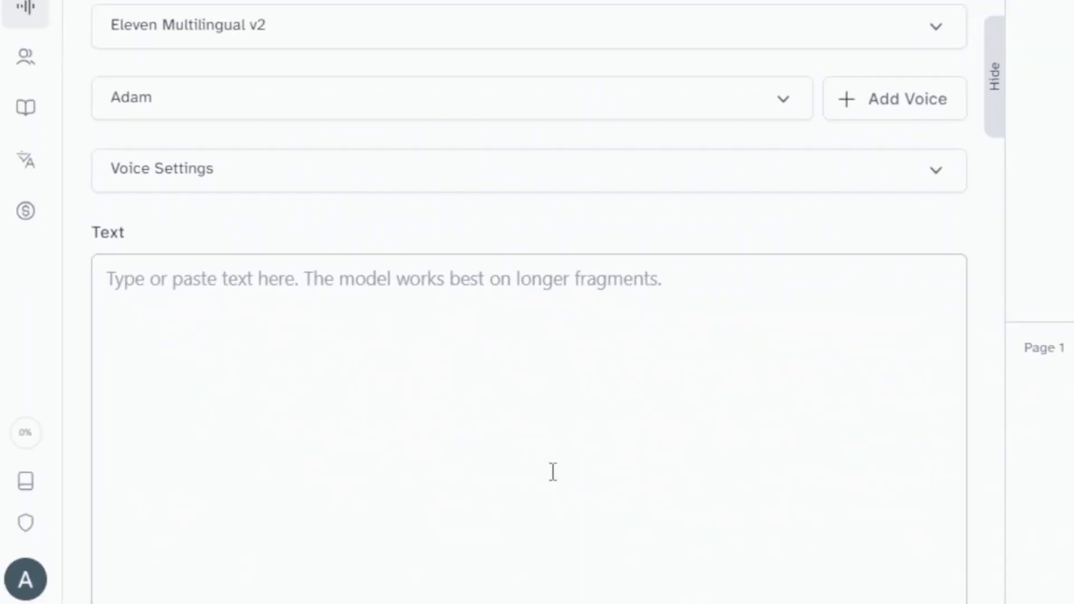
Paste the narration script as the speech text and generate the voiceover.
scroll(553, 472, down, 3)
click(298, 343)
key(ctrl+v)
click(518, 582)
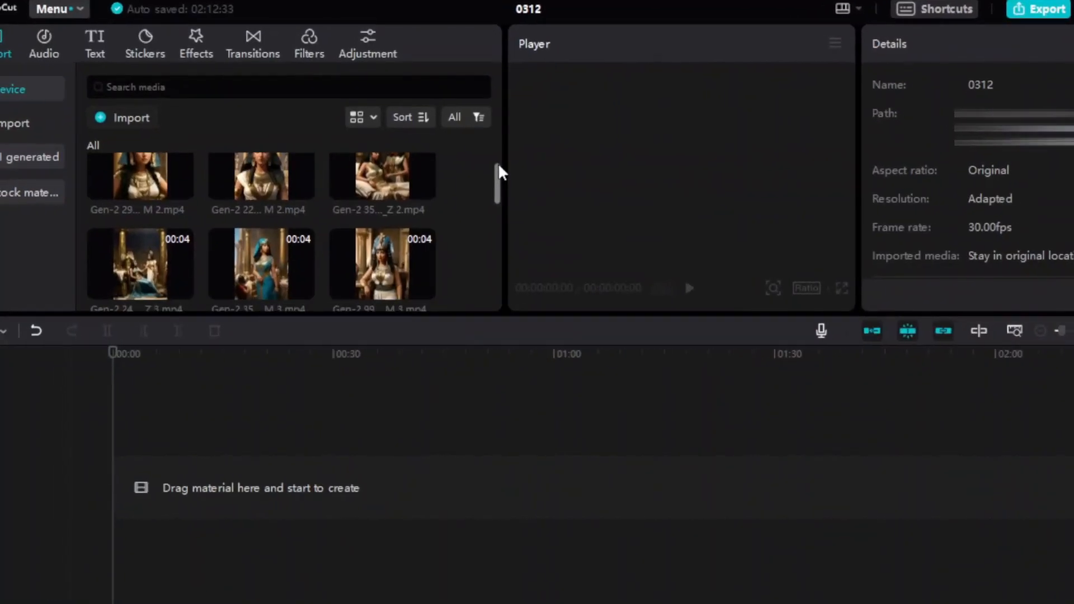
Switch to CapCut, place the Gen-2 Cleopatra clips on the timeline and set the project's aspect ratio to 9:16.
scroll(498, 170, down, 2)
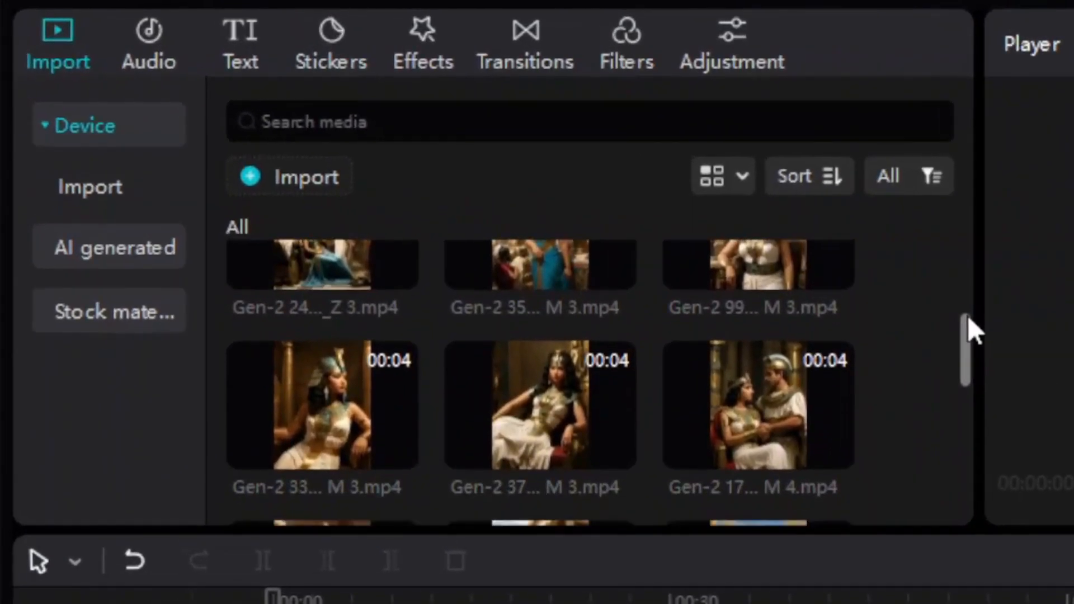
drag(968, 317, 943, 417)
drag(161, 224, 120, 472)
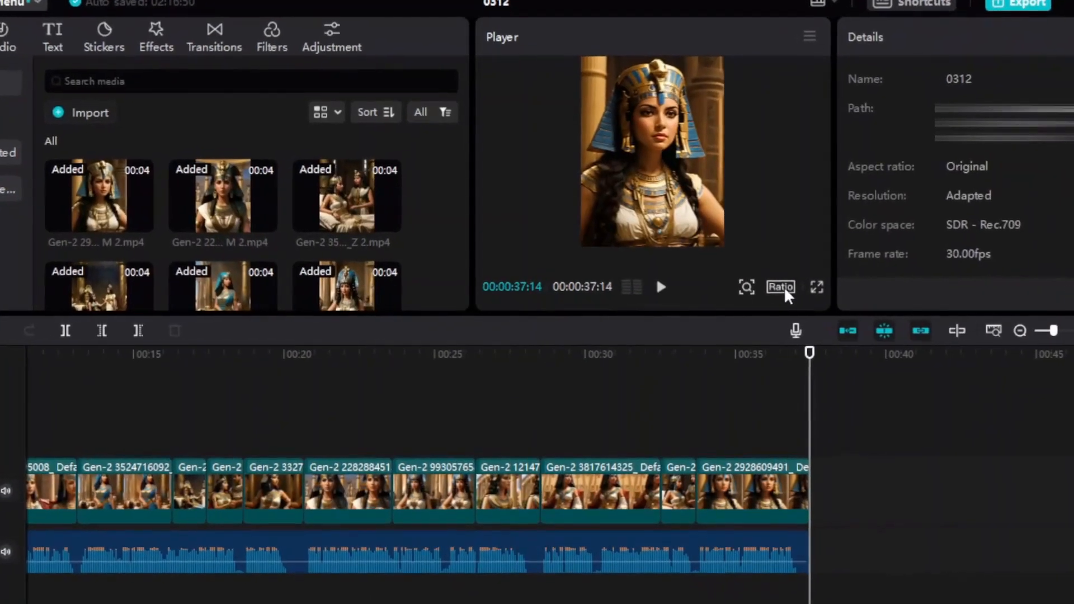
click(786, 286)
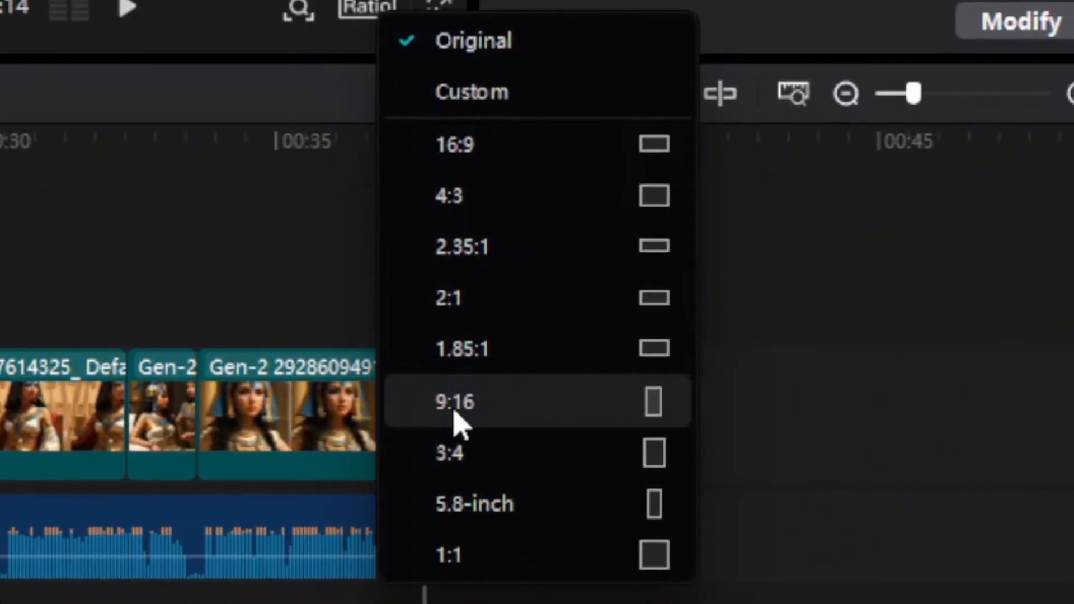
click(454, 413)
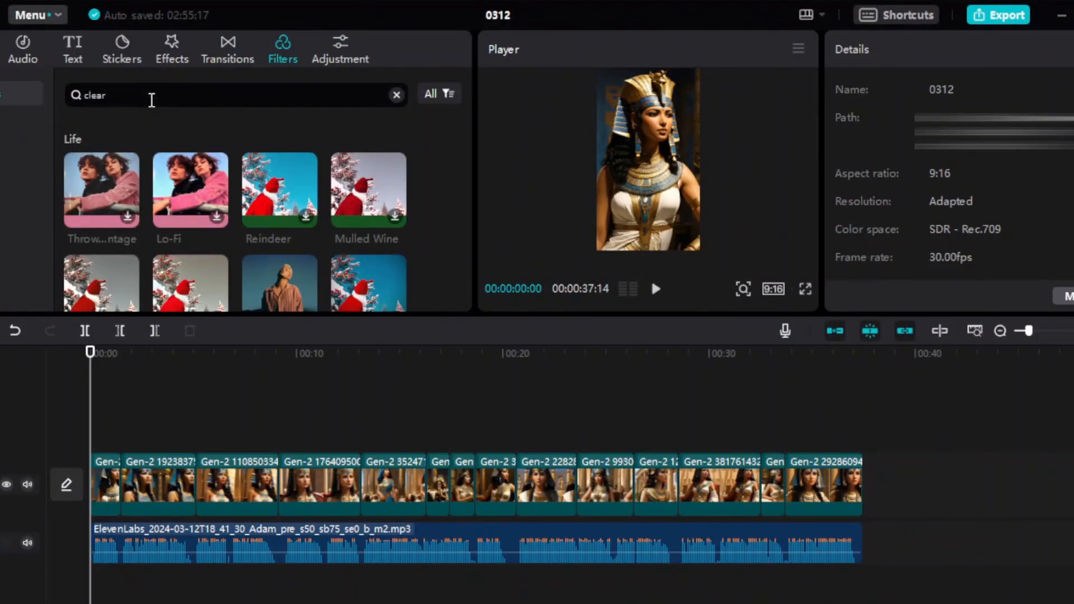
Add the Clear II filter from the "clear" search above the clips, covering the whole video.
scroll(263, 234, down, 2)
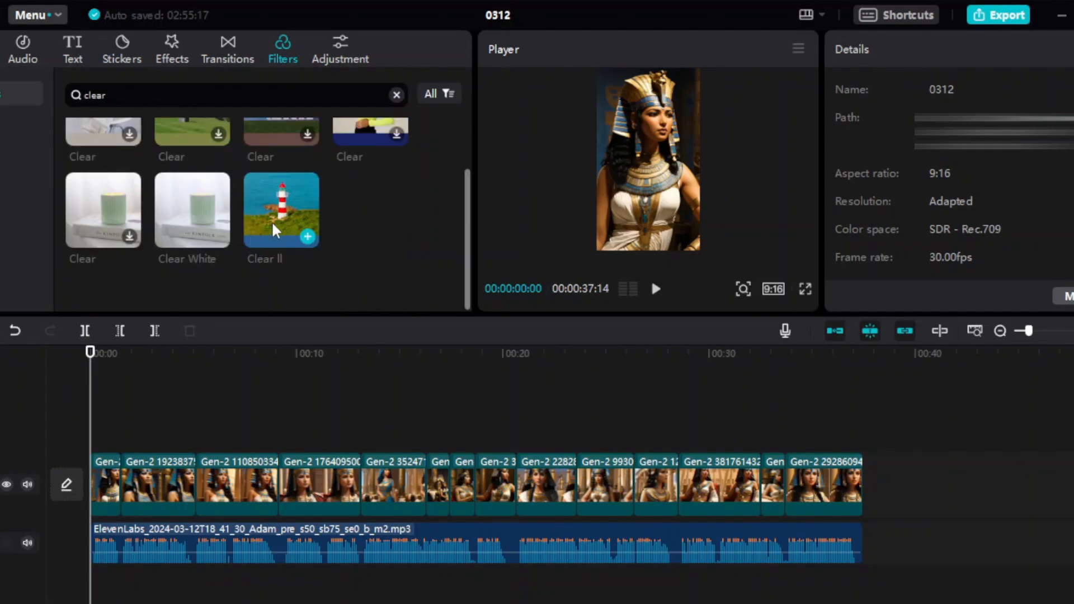
drag(285, 273, 101, 410)
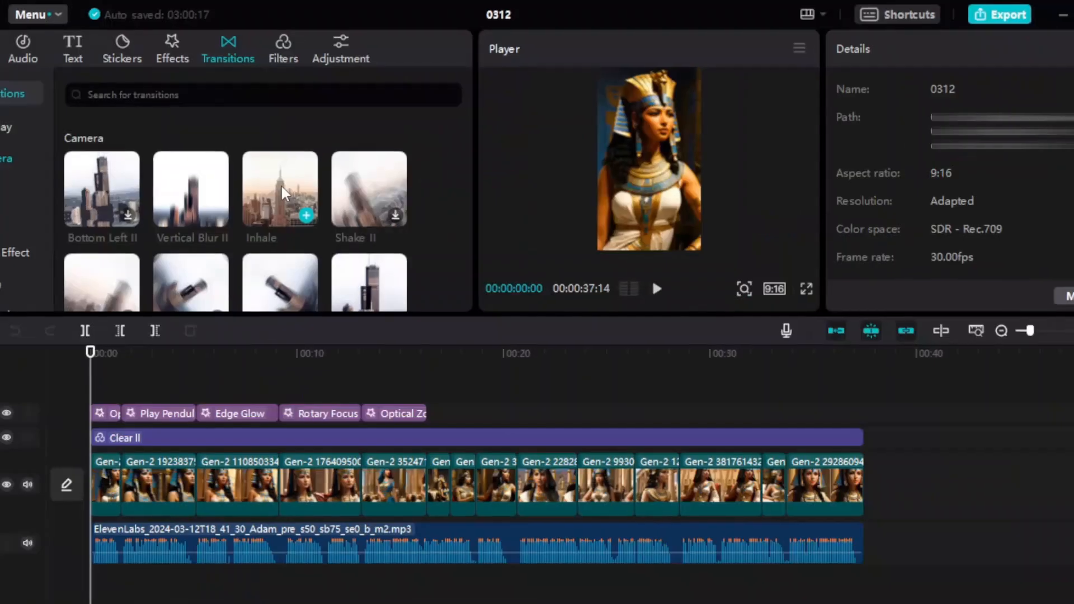
drag(281, 183, 214, 509)
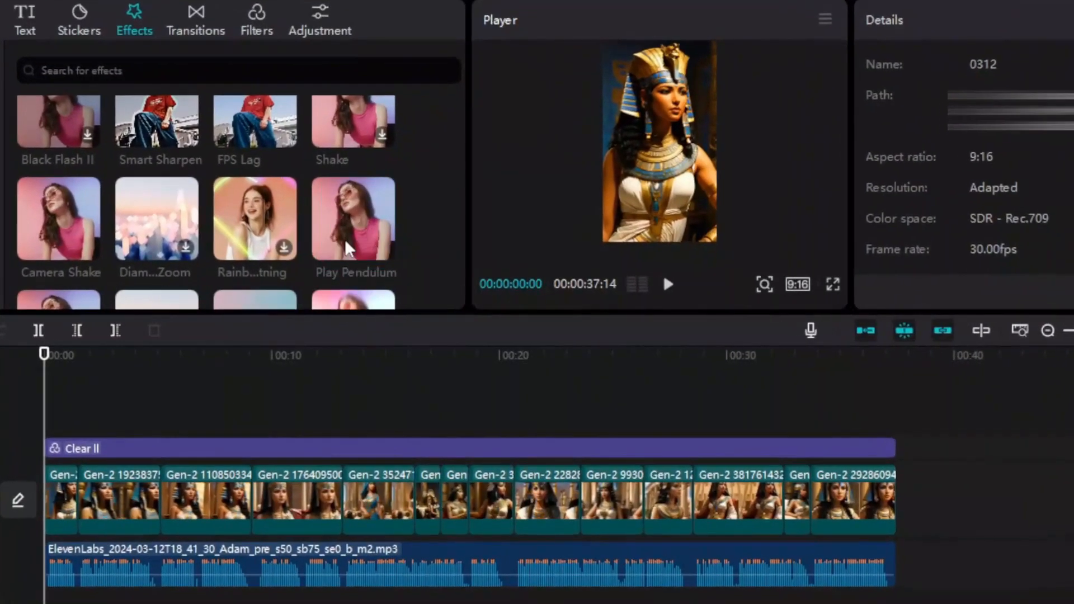
Add the Play Pendulum, Edge Glow and Spark video effects to the timeline above the Clear II filter.
mouse_move(335, 230)
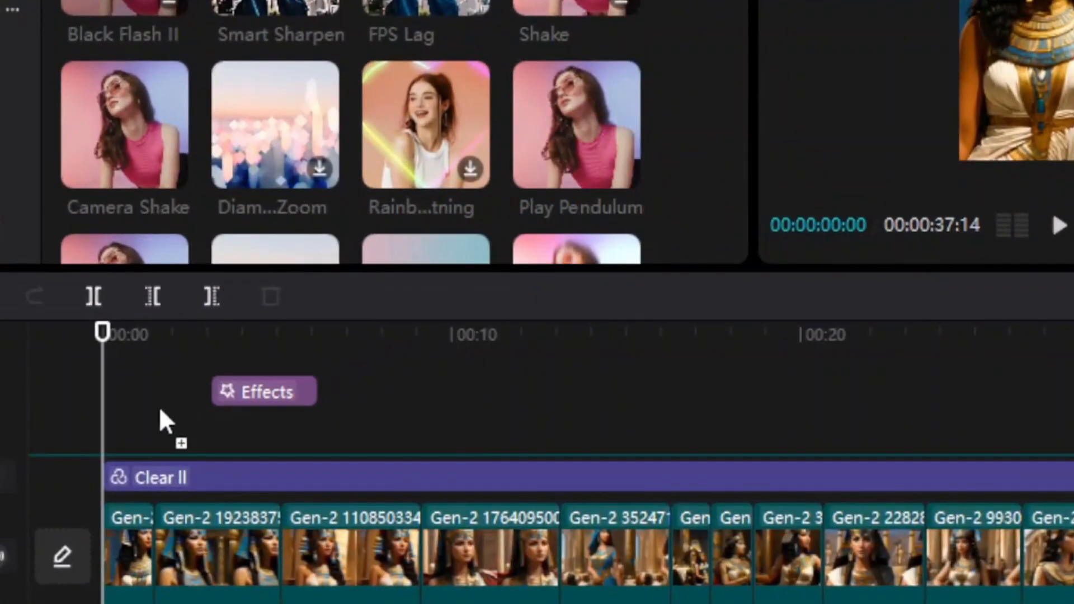
drag(162, 423, 159, 431)
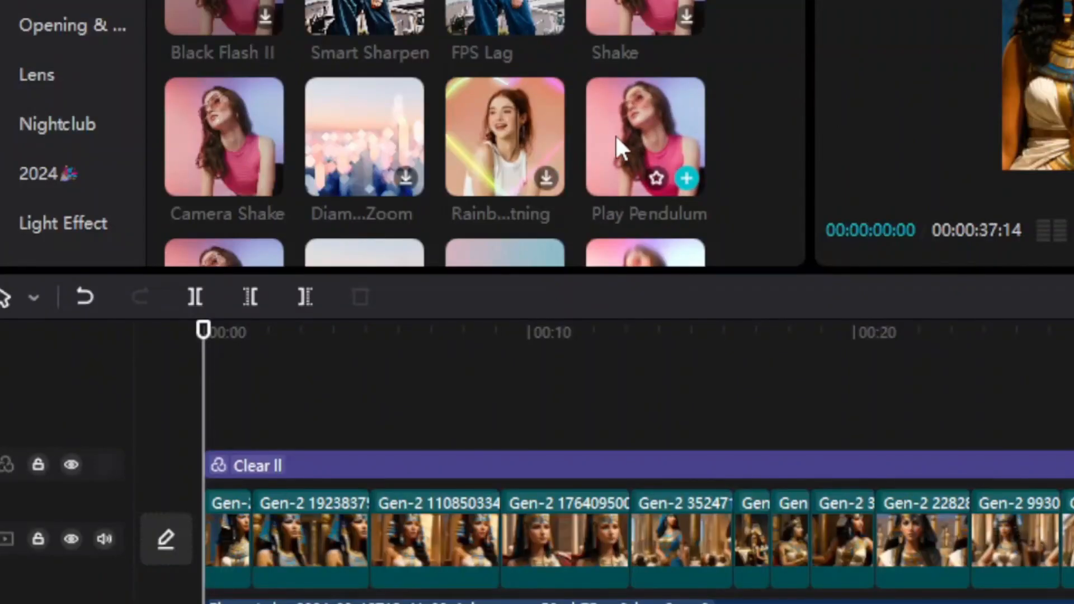
drag(365, 241, 177, 387)
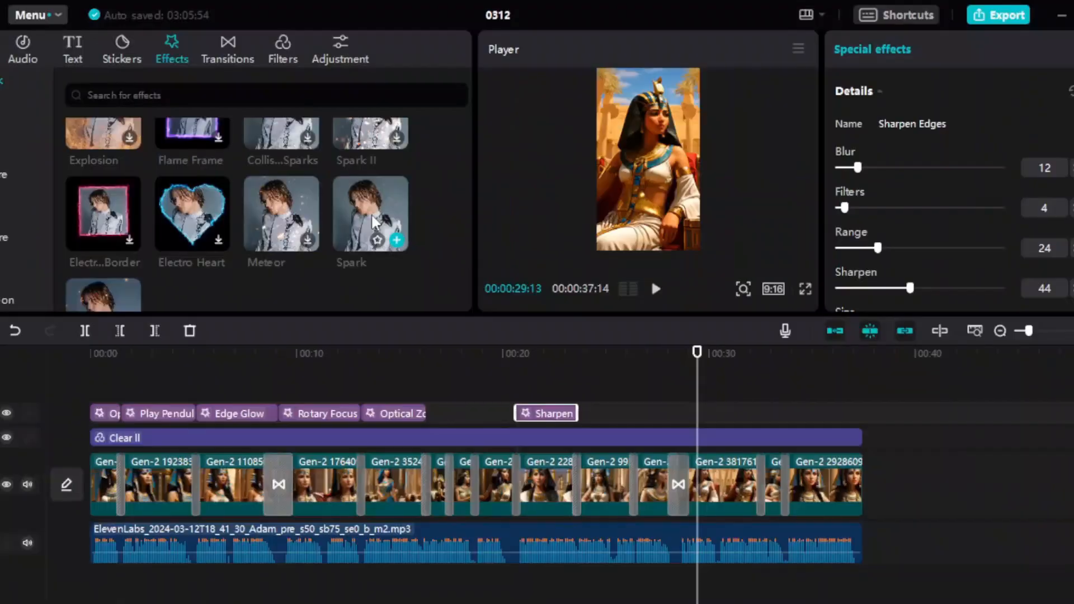
click(651, 278)
drag(208, 372, 92, 390)
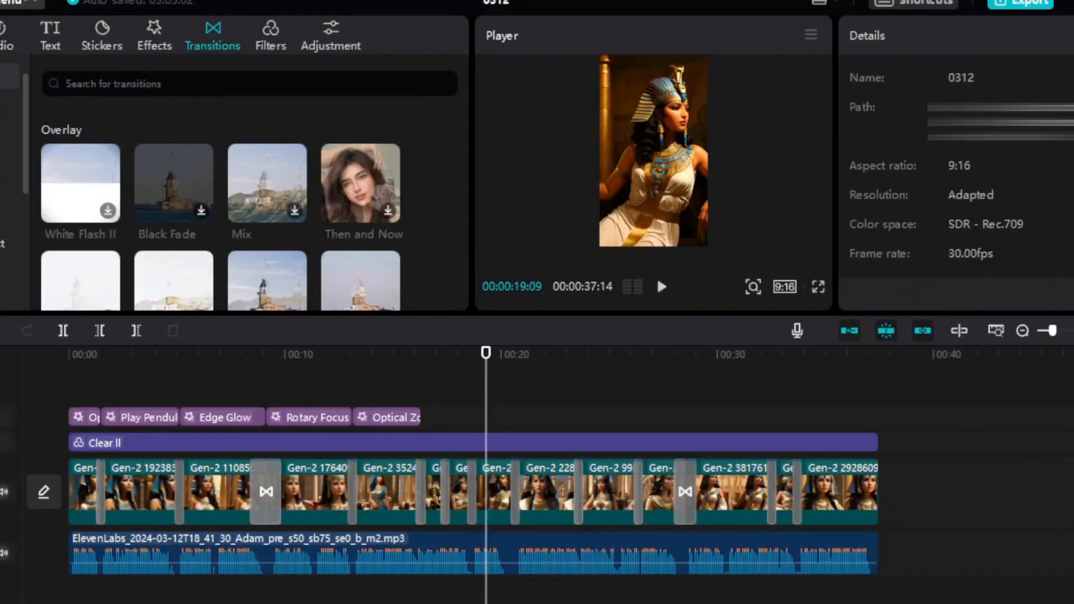
Browse the transitions and trending effects, and add the Sharpen effect above the clip just after the 00:20 mark.
click(3, 160)
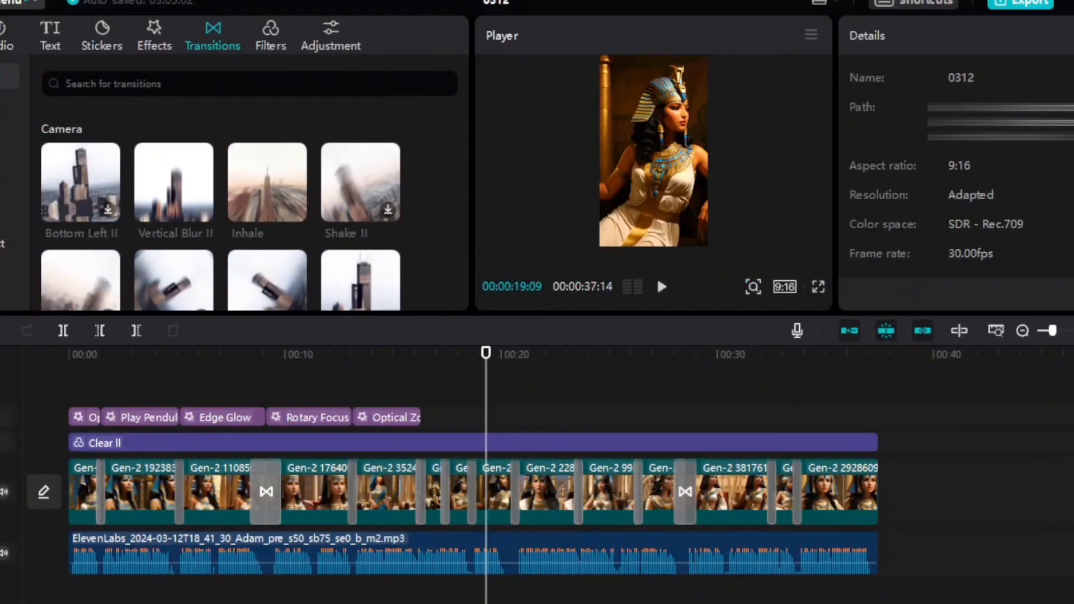
click(2, 132)
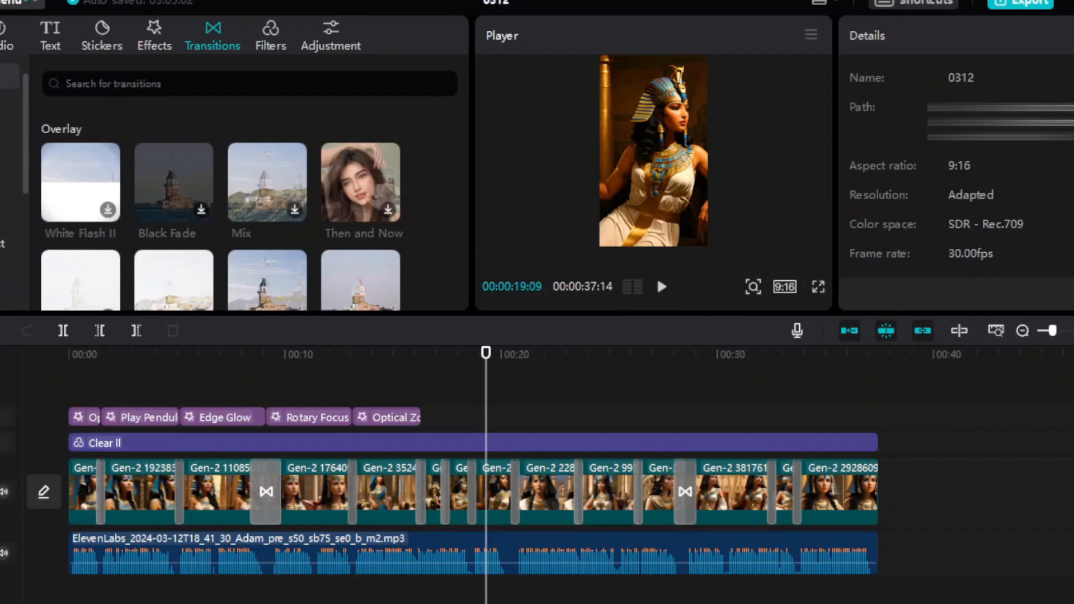
click(269, 45)
click(152, 38)
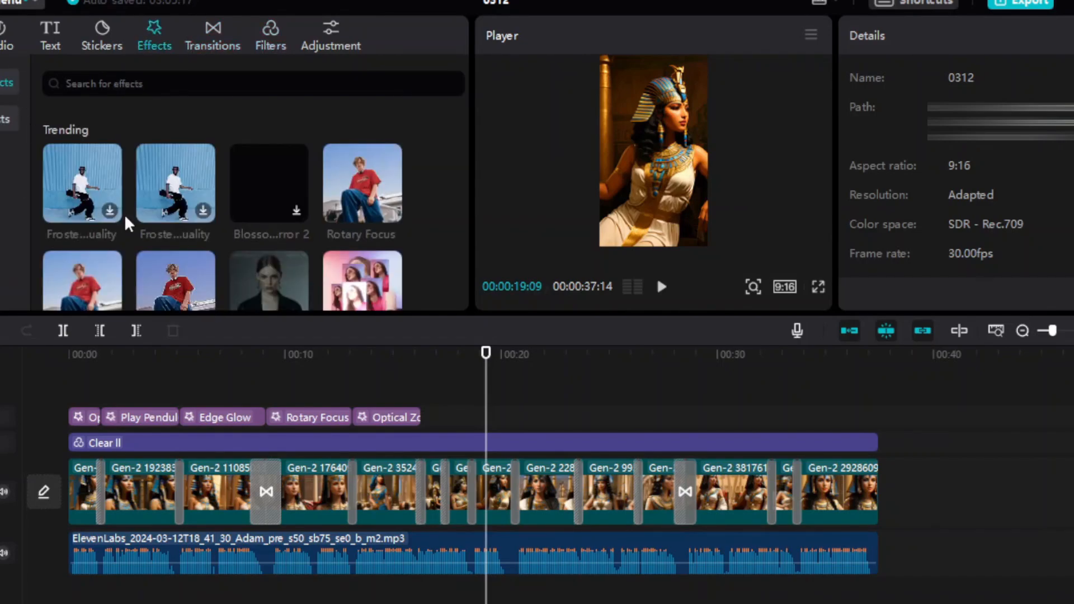
scroll(115, 258, down, 3)
scroll(167, 190, down, 3)
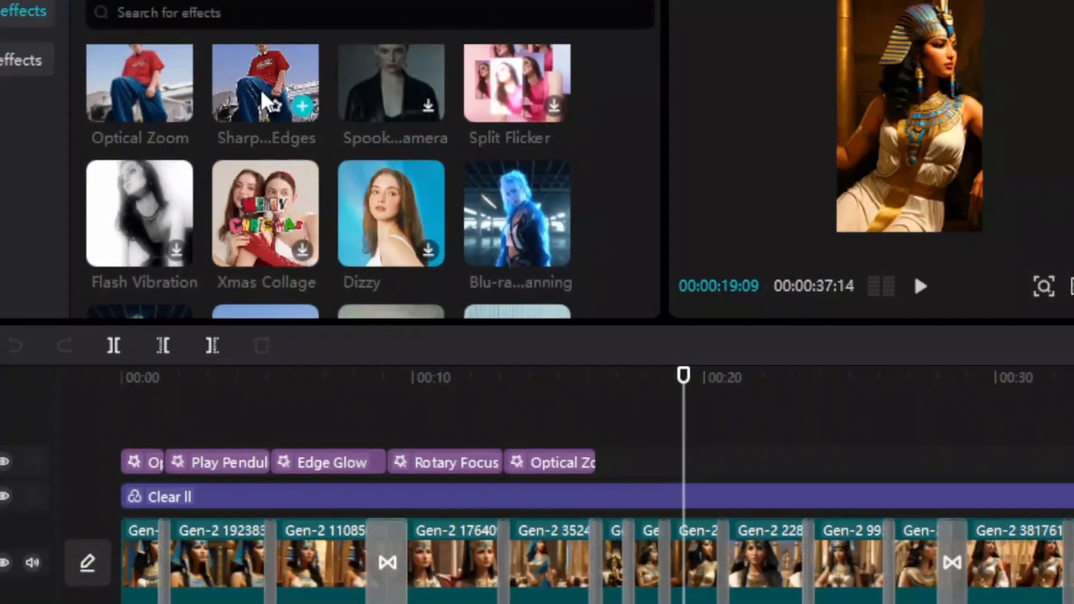
drag(265, 101, 625, 456)
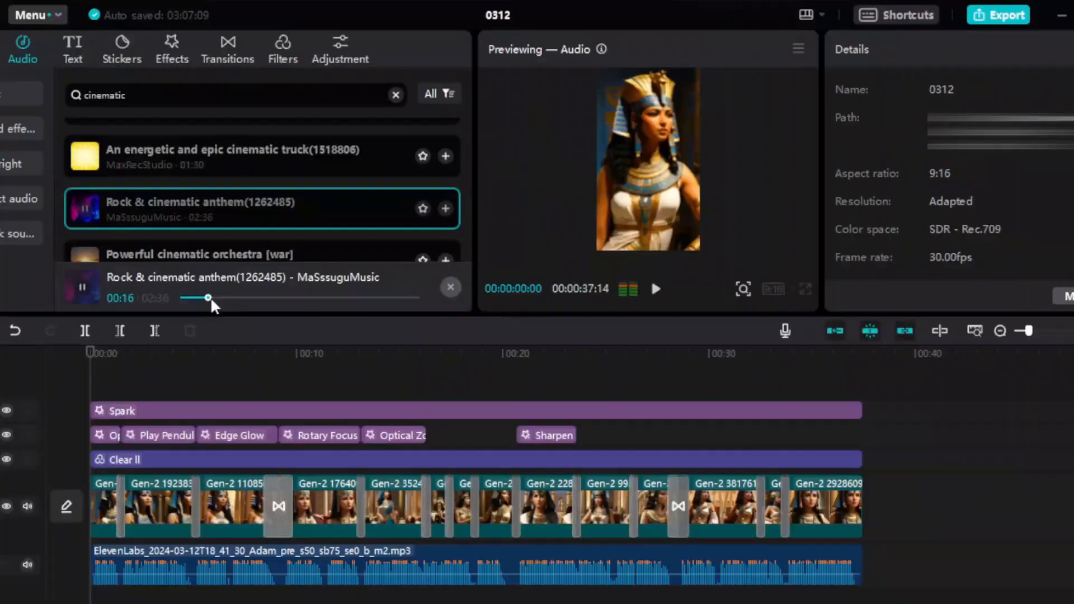
Preview the cinematic music tracks and place "Epic, Cinematic, Emotional(1318603)" under the voiceover from the start of the timeline.
scroll(112, 247, down, 2)
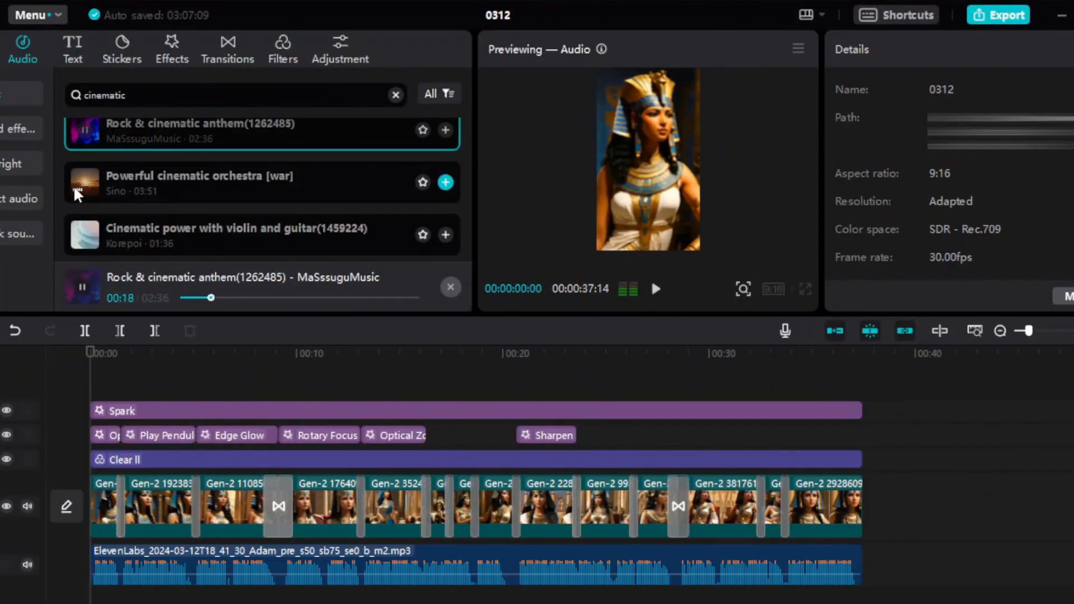
scroll(114, 185, down, 3)
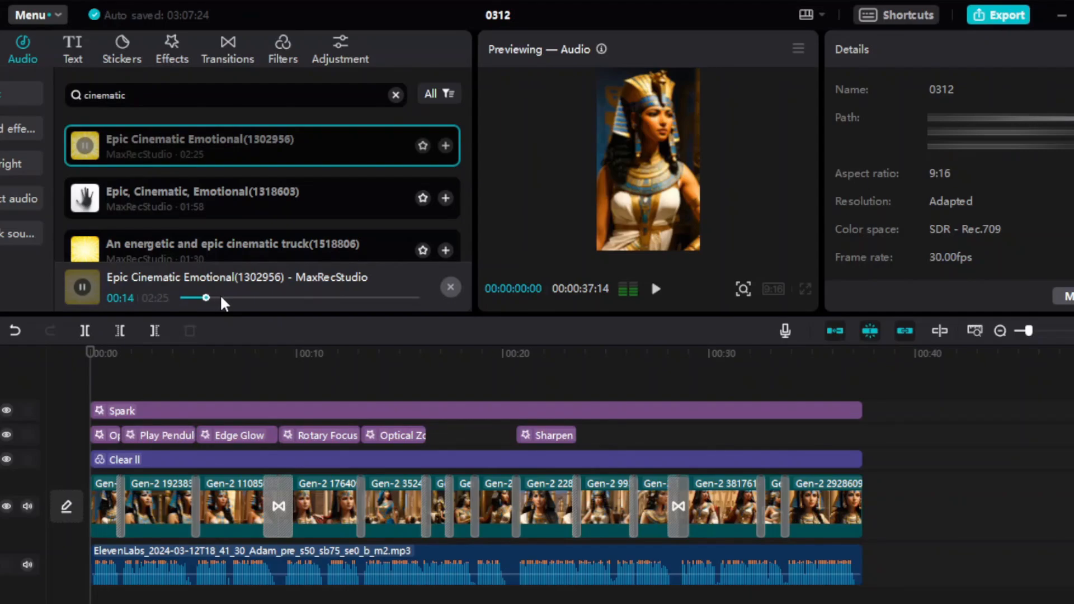
scroll(97, 206, down, 2)
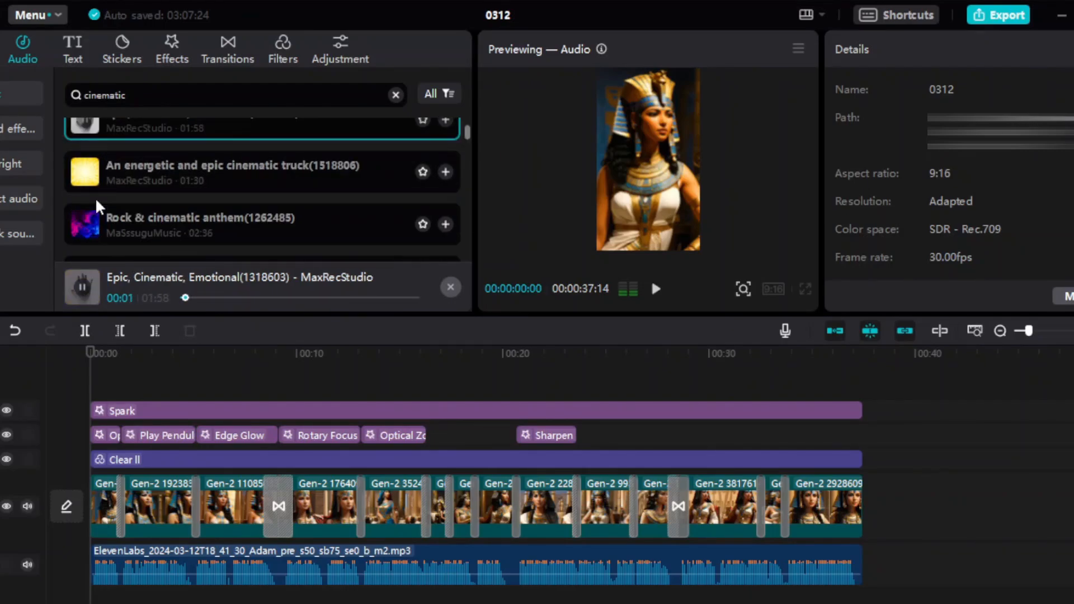
scroll(100, 206, up, 2)
drag(120, 204, 99, 599)
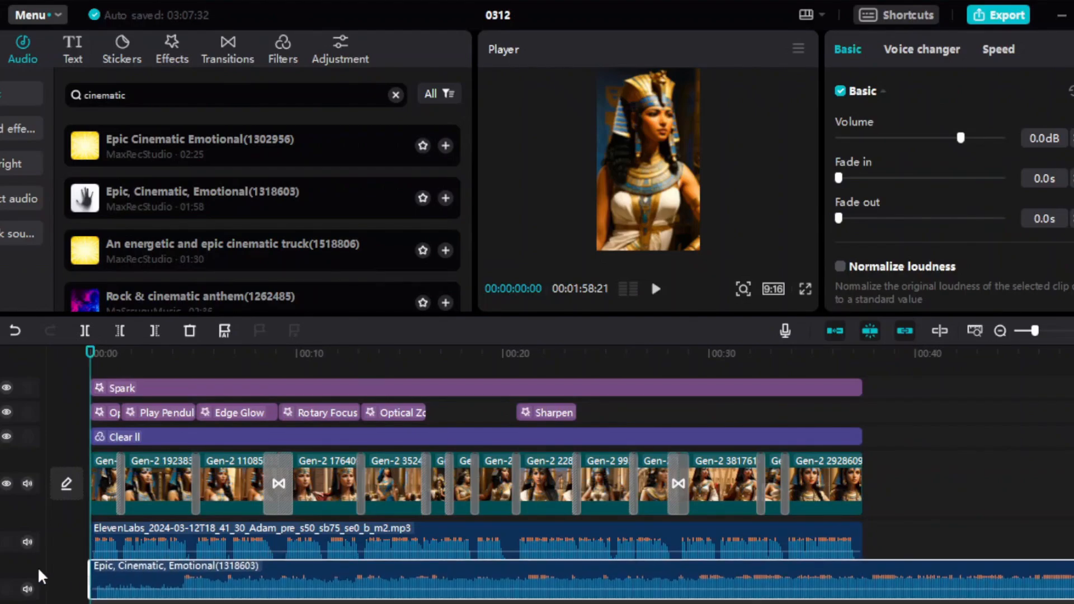
Play the video and lower the background music's volume to about -19.8 dB.
key(space)
drag(961, 138, 918, 139)
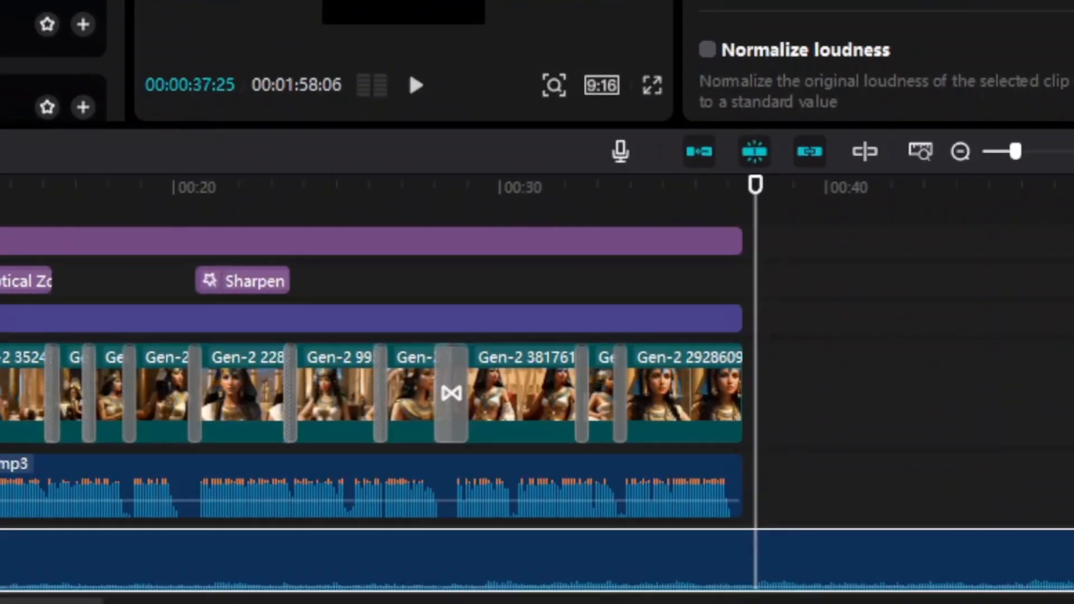
Trim the end of the background music so it finishes together with the voiceover and the last video clip.
key(w)
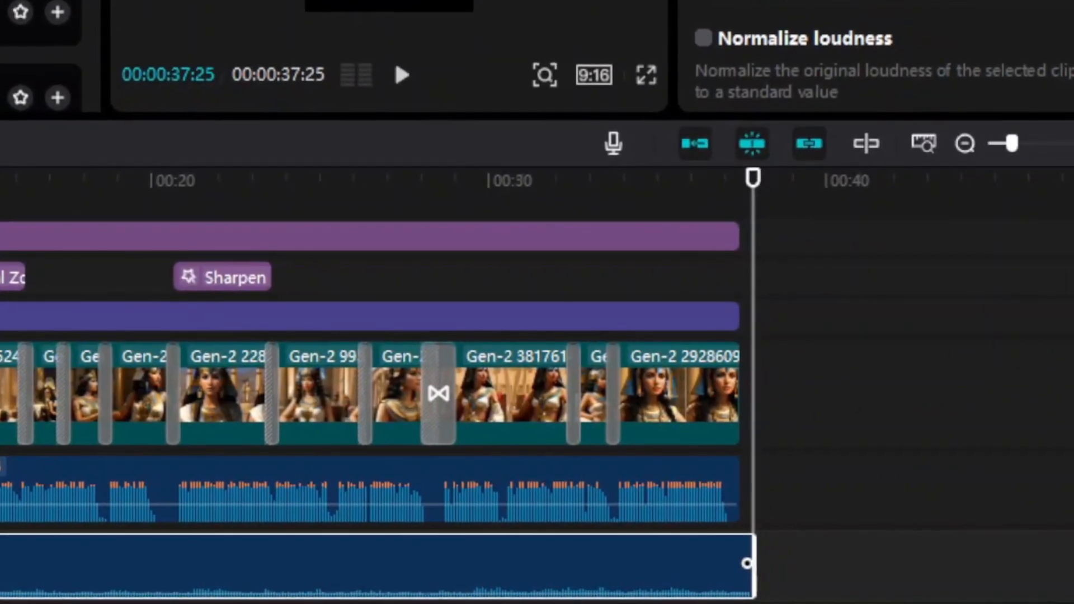
scroll(718, 516, down, 2)
drag(747, 519, 732, 520)
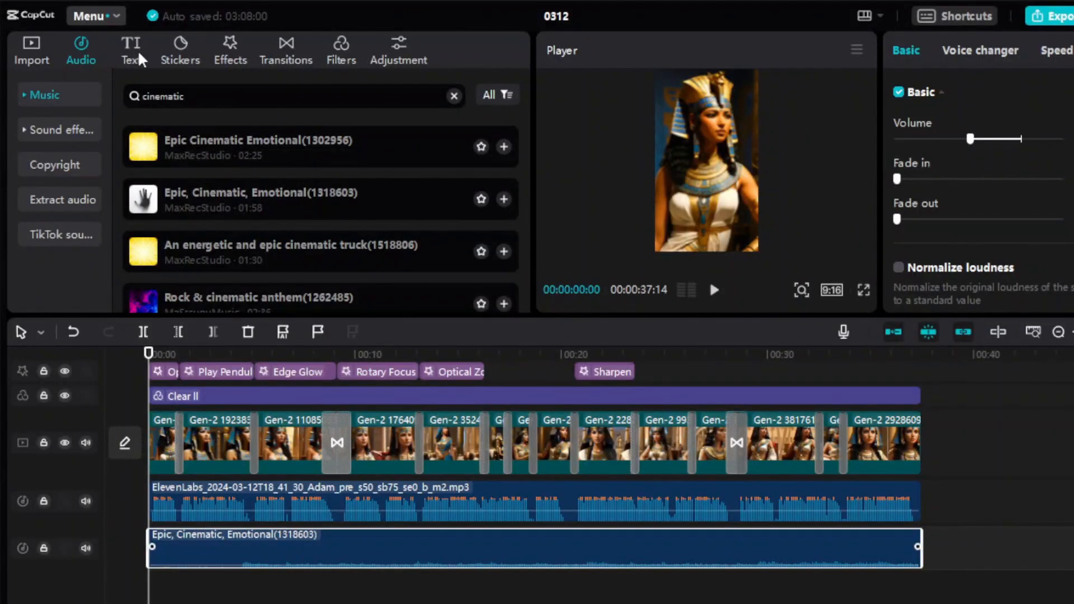
Generate automatic captions in English from the voiceover.
click(138, 45)
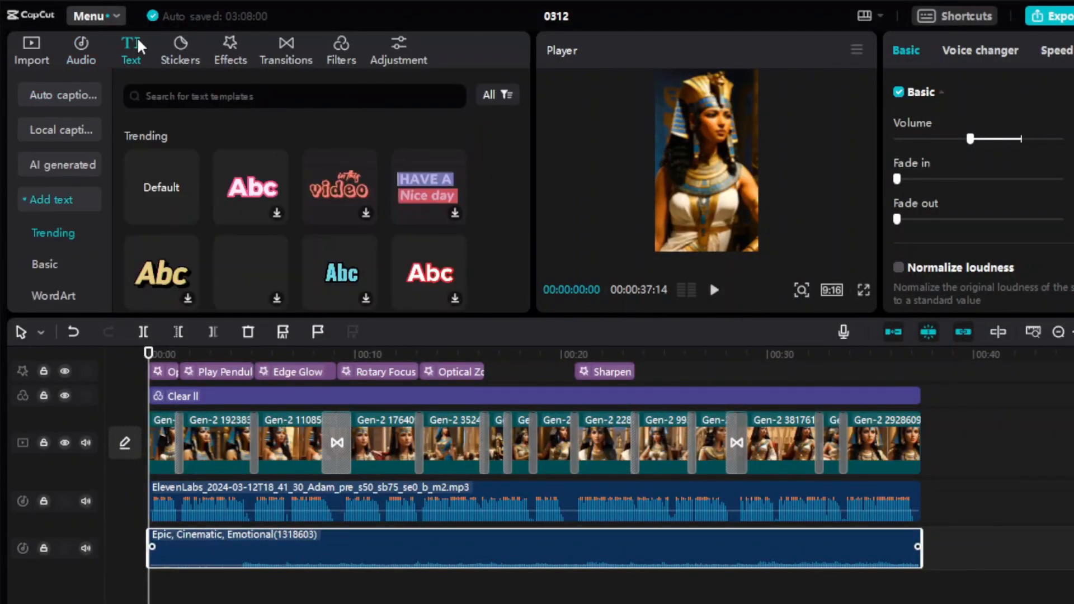
click(70, 100)
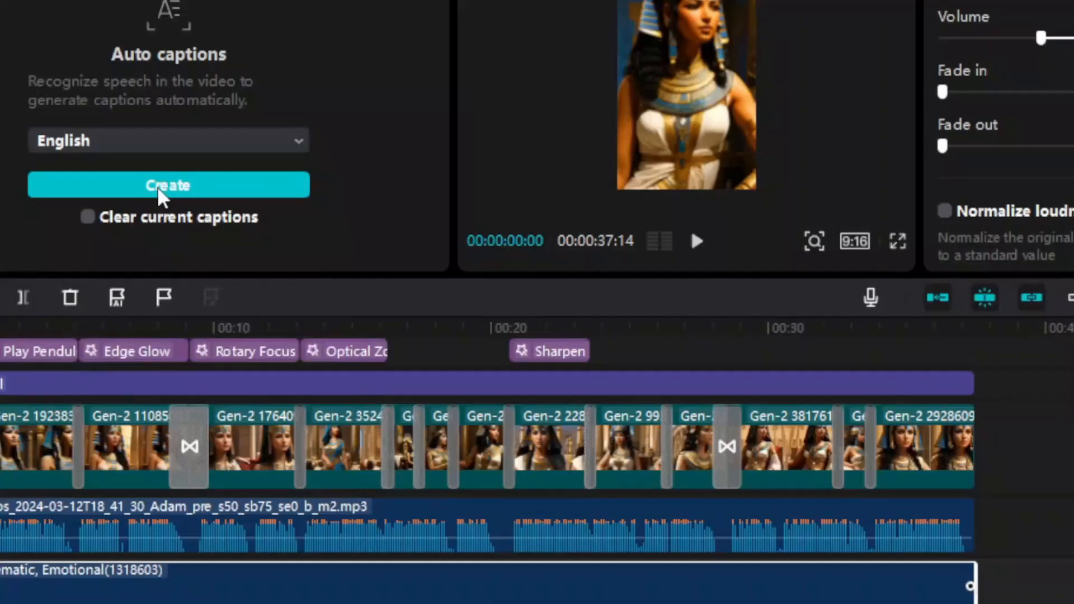
click(476, 374)
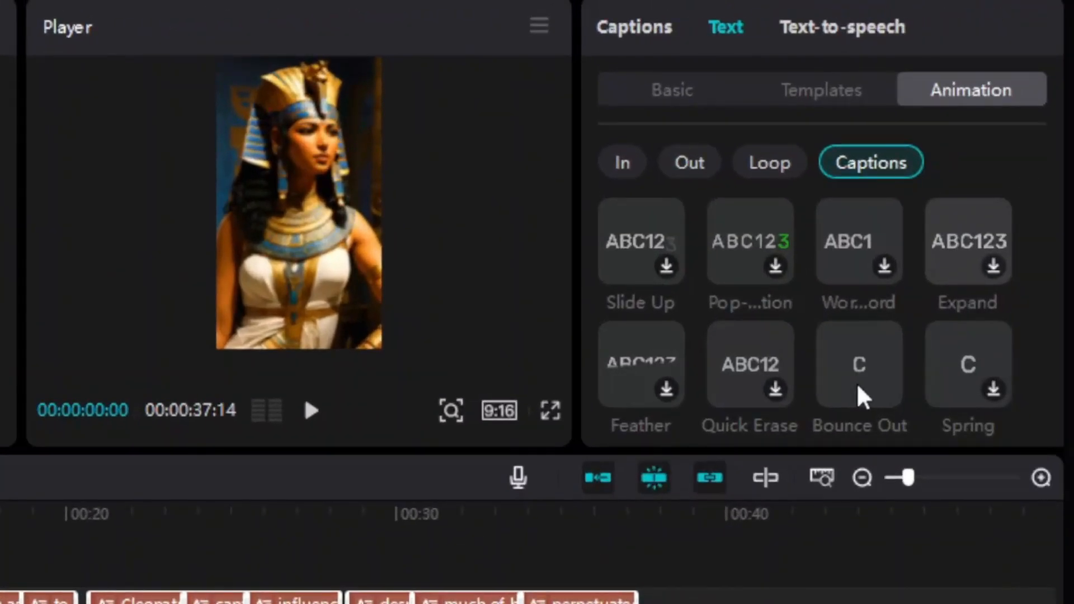
Apply the Bounce caption animation to the captions and move them up to the middle of the frame.
click(1067, 267)
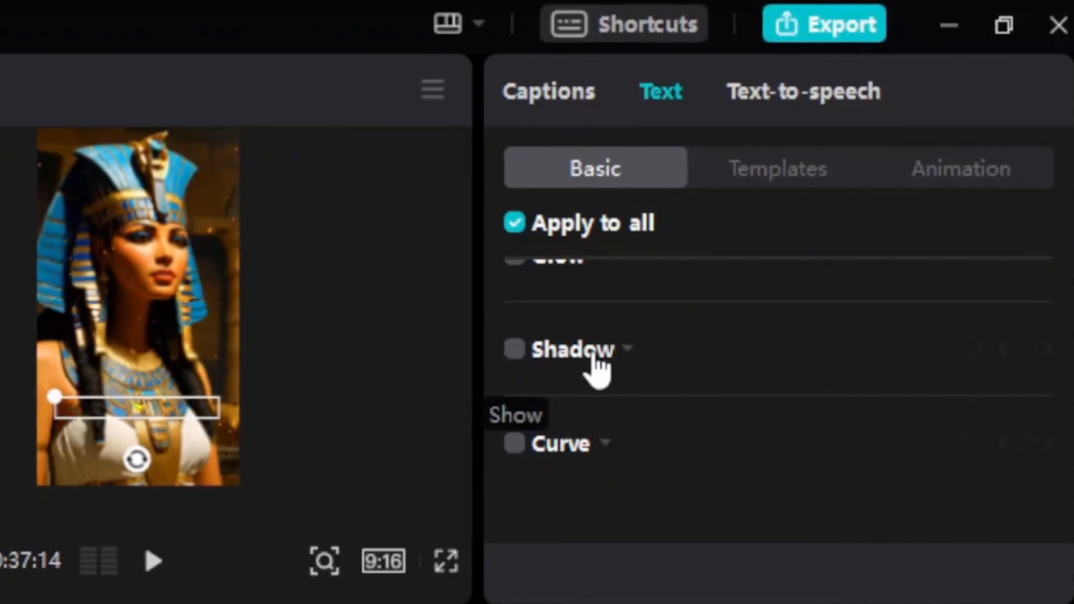
scroll(669, 401, down, 4)
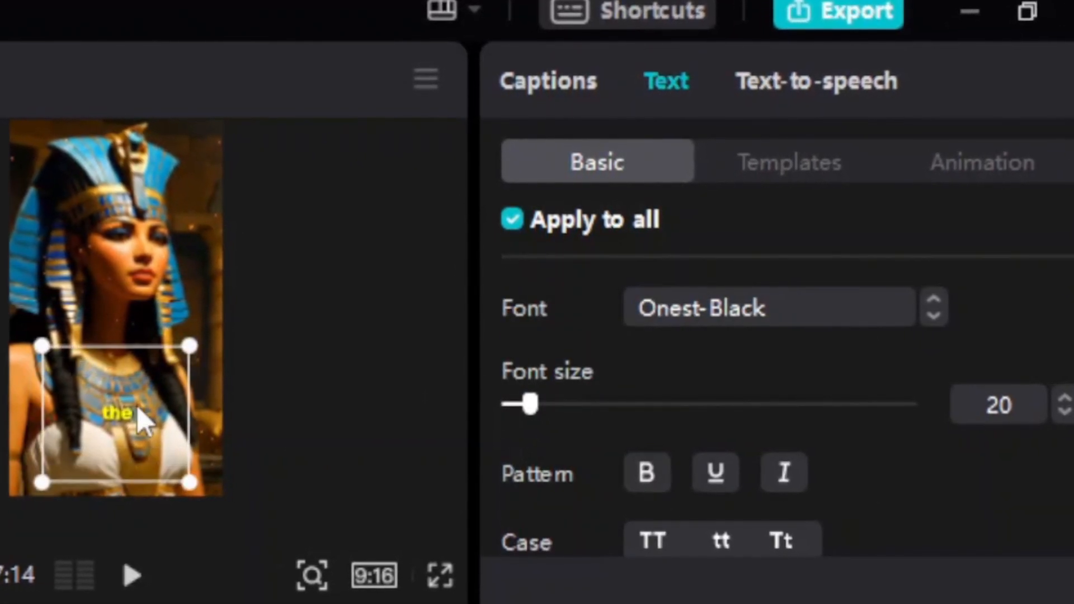
drag(140, 423, 132, 384)
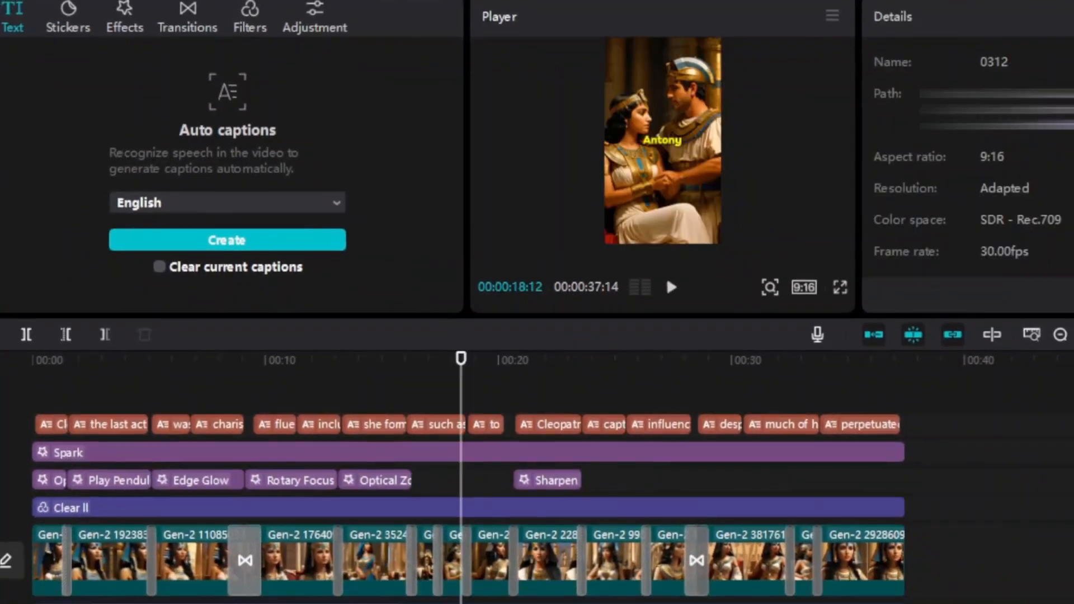
Open the export settings for the finished video.
click(1043, 1)
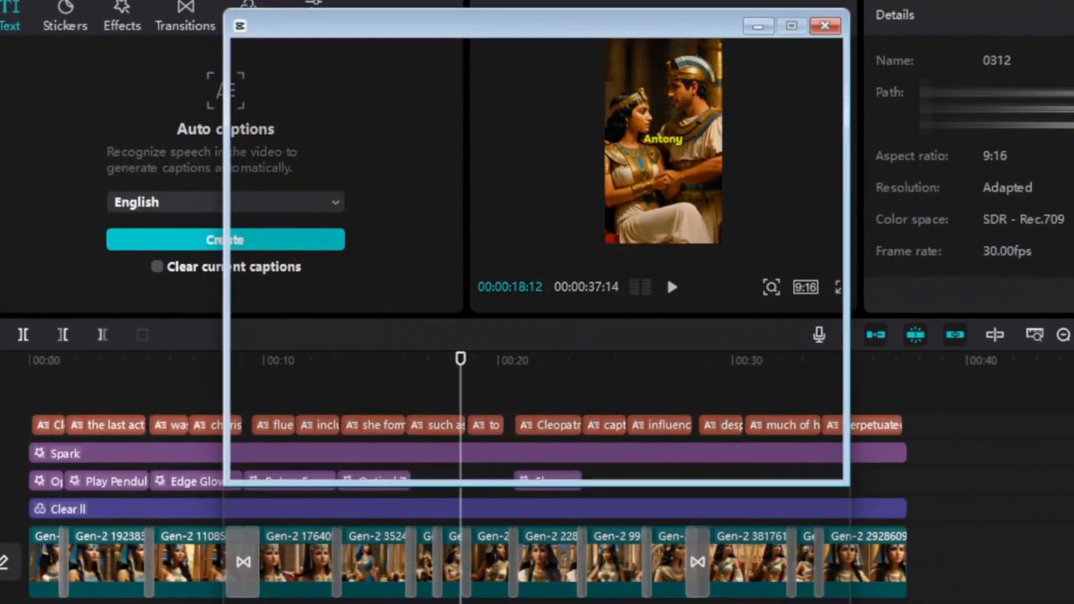